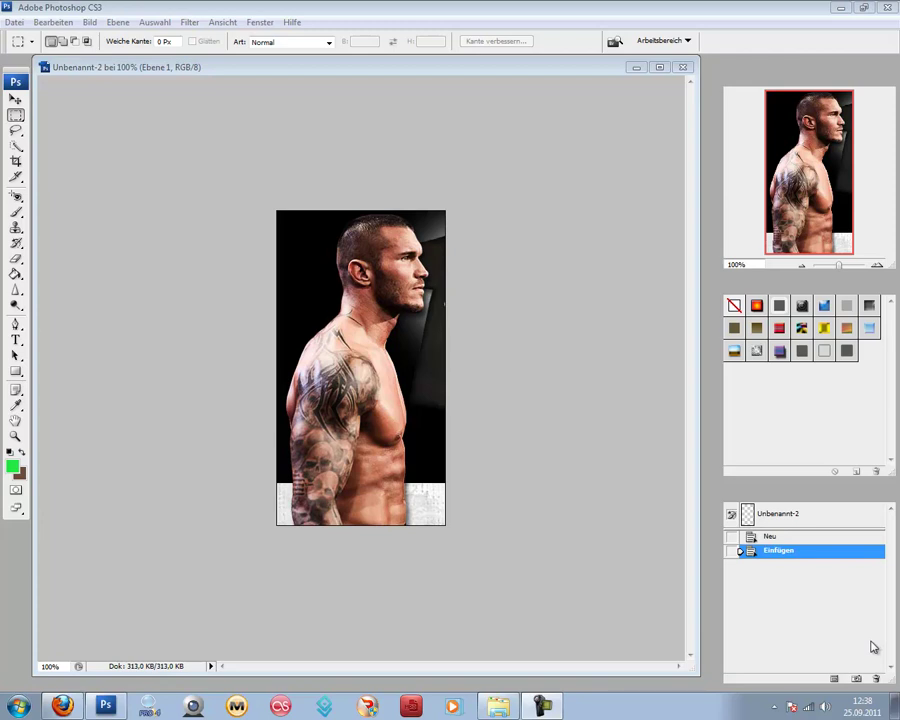
- Start a work path with the Pen tool in Paths mode, anchoring it at the front of the waist on the image's lower edge
{"action": "left_click", "coordinate": [15, 328]}
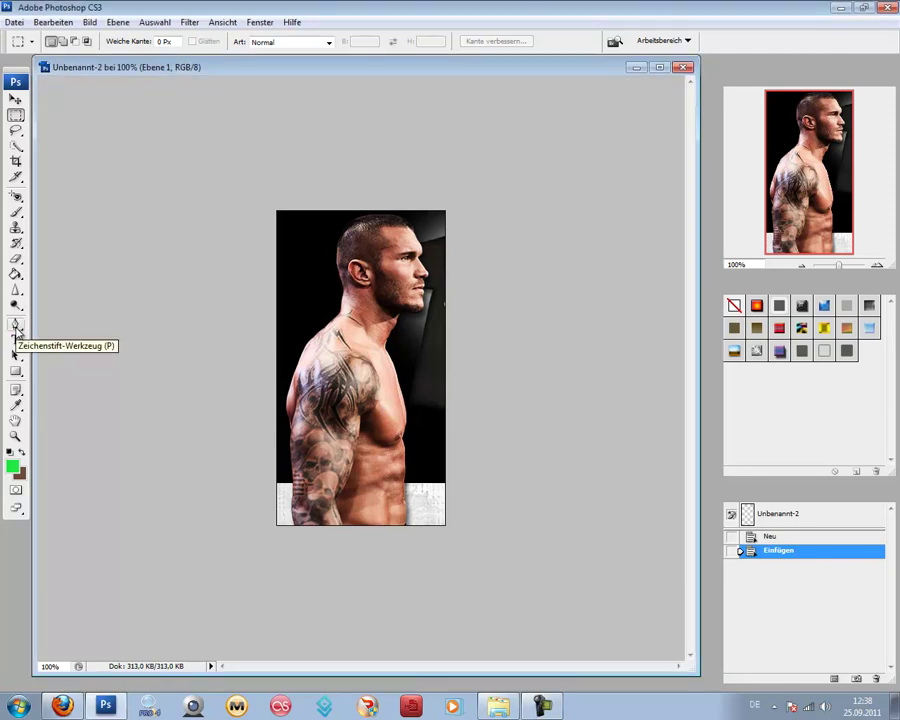
{"action": "left_click", "coordinate": [16, 325]}
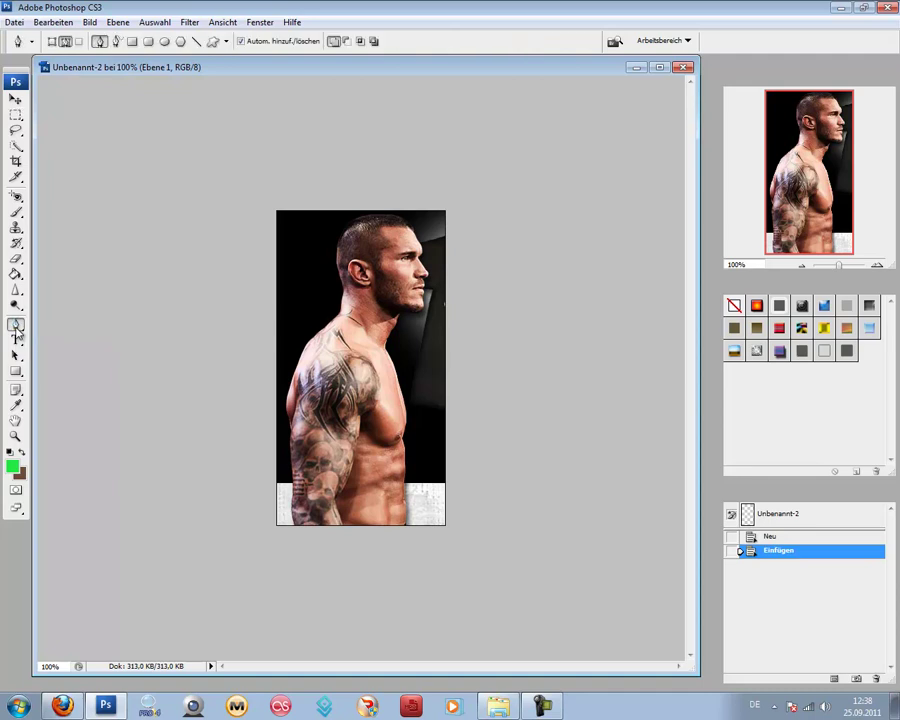
{"action": "left_click", "coordinate": [63, 42]}
{"action": "scroll", "coordinate": [416, 527], "scroll_direction": "up", "scroll_amount": 12}
{"action": "scroll", "coordinate": [489, 585], "scroll_direction": "up", "scroll_amount": 2}
{"action": "left_click_drag", "start_coordinate": [695, 527], "coordinate": [690, 586]}
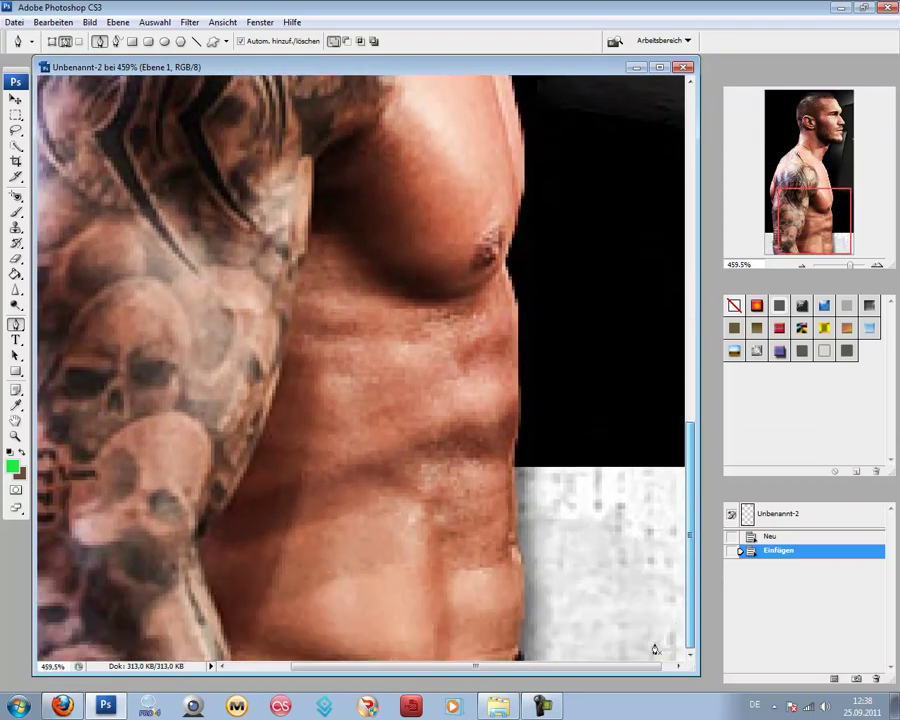
{"action": "left_click", "coordinate": [520, 652]}
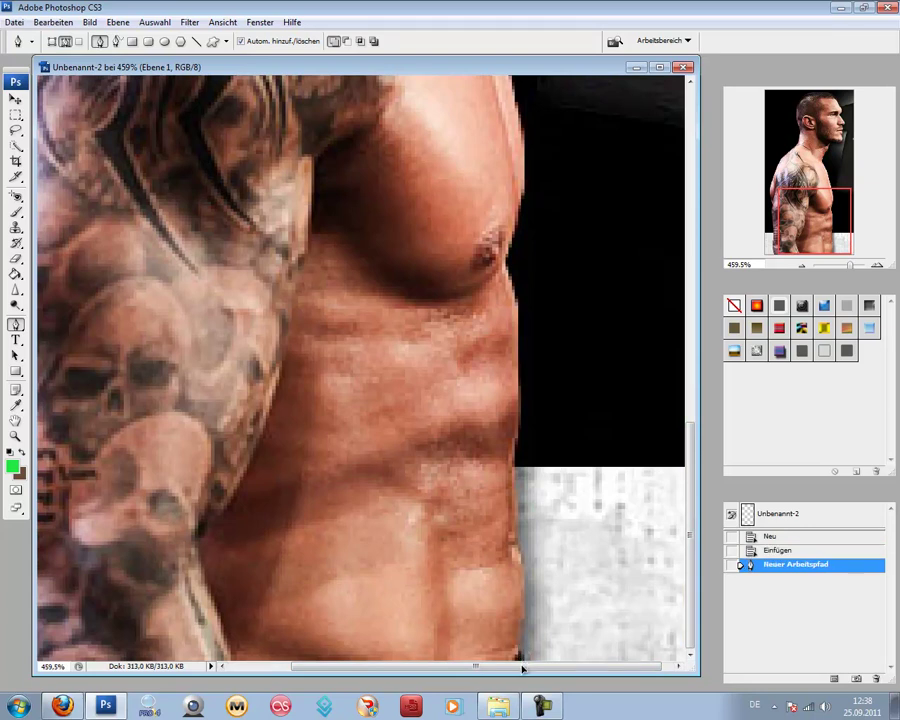
{"action": "left_click_drag", "start_coordinate": [520, 660], "coordinate": [518, 654]}
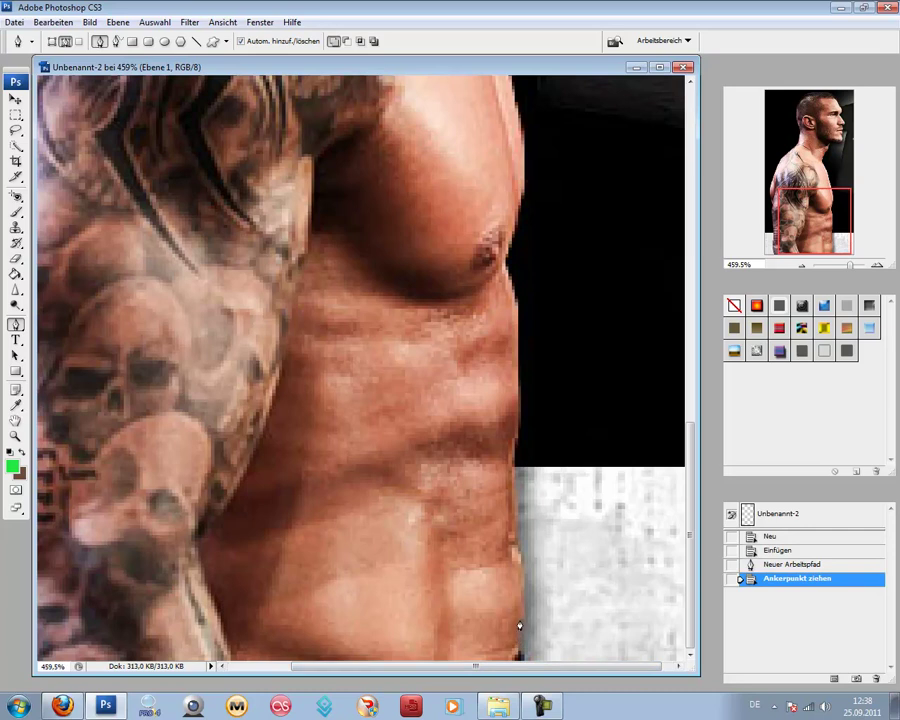
- Trace the front of the lower abdomen with anchor points and bend the segments to fit the body edge
{"action": "left_click", "coordinate": [519, 626]}
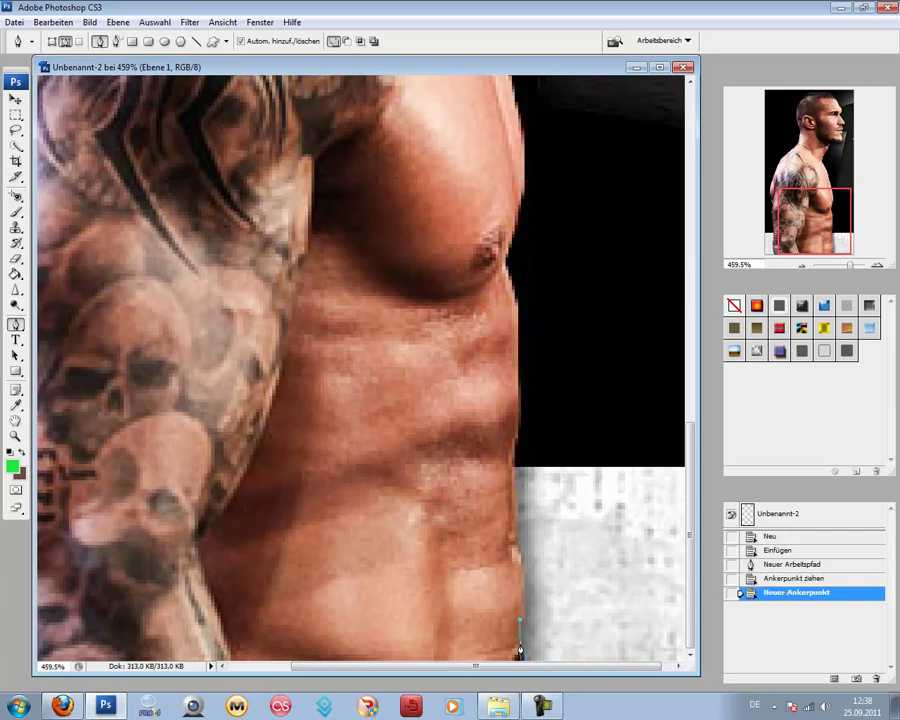
{"action": "left_click", "coordinate": [515, 538]}
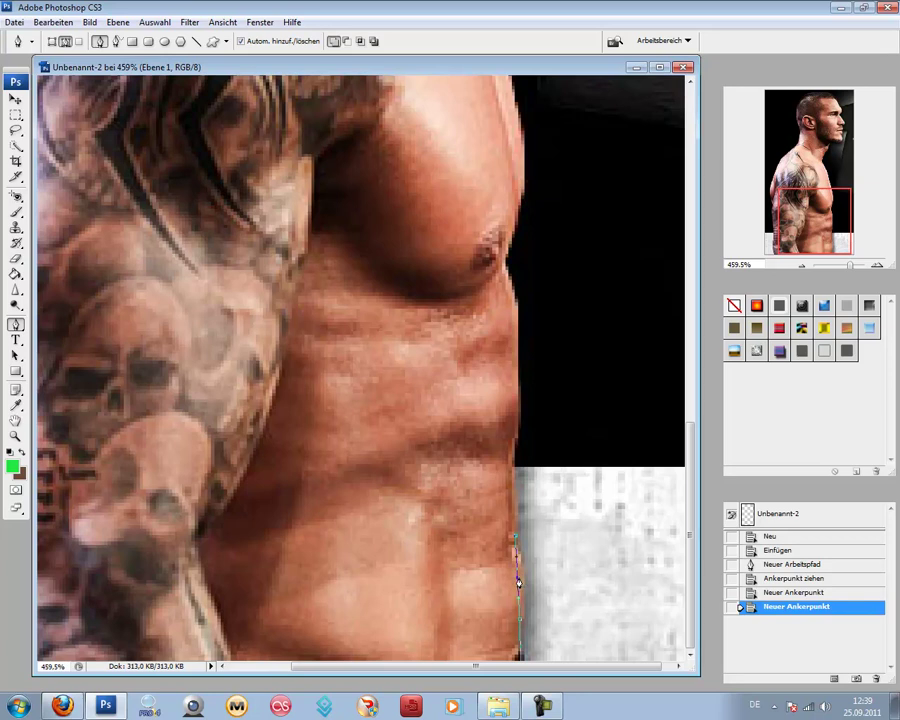
{"action": "left_click", "coordinate": [519, 582]}
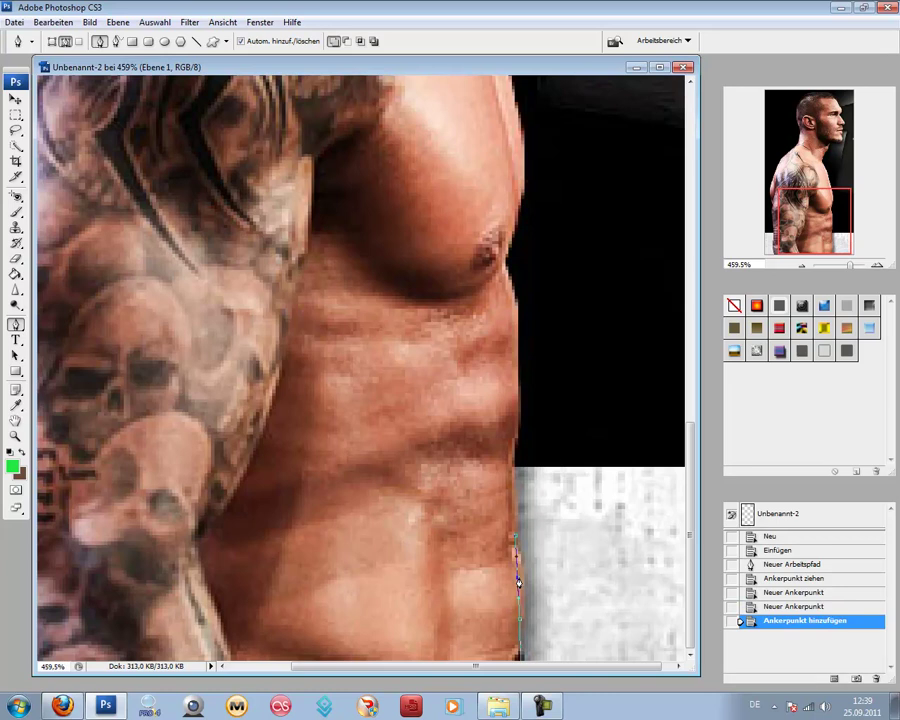
{"action": "mouse_move", "coordinate": [519, 580]}
{"action": "left_mouse_down"}
{"action": "mouse_move", "coordinate": [585, 575]}
{"action": "mouse_move", "coordinate": [305, 575]}
{"action": "mouse_move", "coordinate": [650, 567]}
{"action": "mouse_move", "coordinate": [521, 578]}
{"action": "left_mouse_up"}
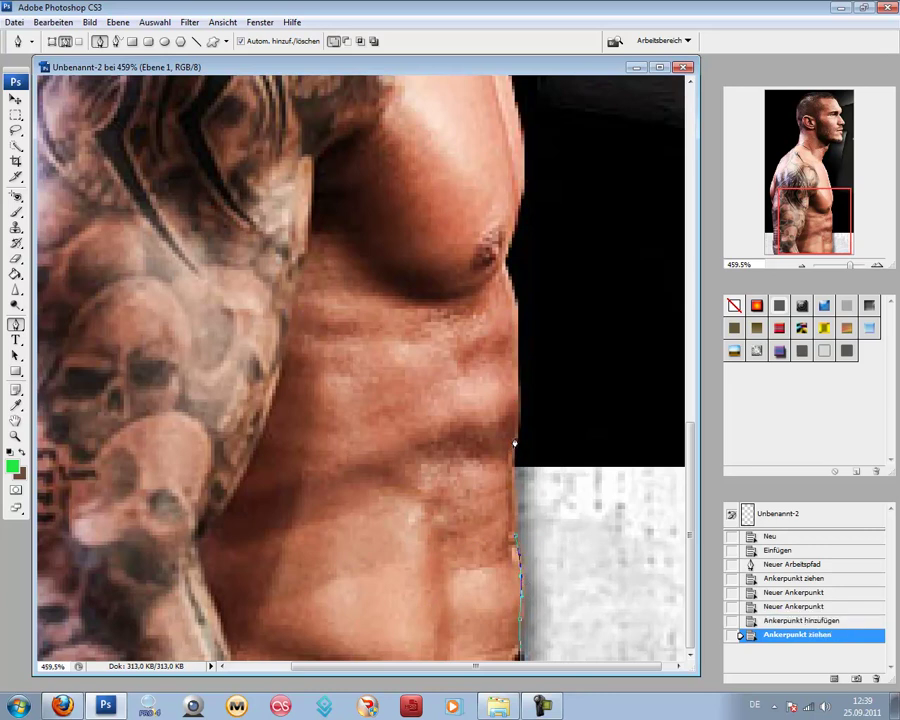
{"action": "left_click", "coordinate": [515, 441]}
{"action": "left_click", "coordinate": [513, 464]}
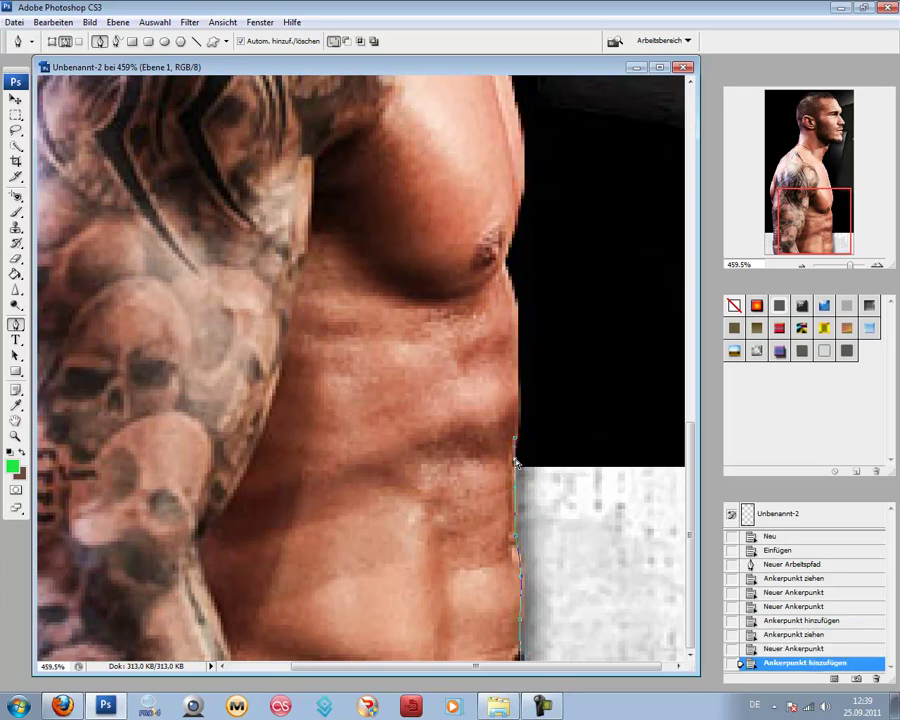
{"action": "left_click_drag", "start_coordinate": [515, 469], "coordinate": [514, 468]}
- Extend the path up the upper abdomen to just below the nipple, adding anchors to match the stomach contour
{"action": "scroll", "coordinate": [510, 312], "scroll_direction": "up", "scroll_amount": 1}
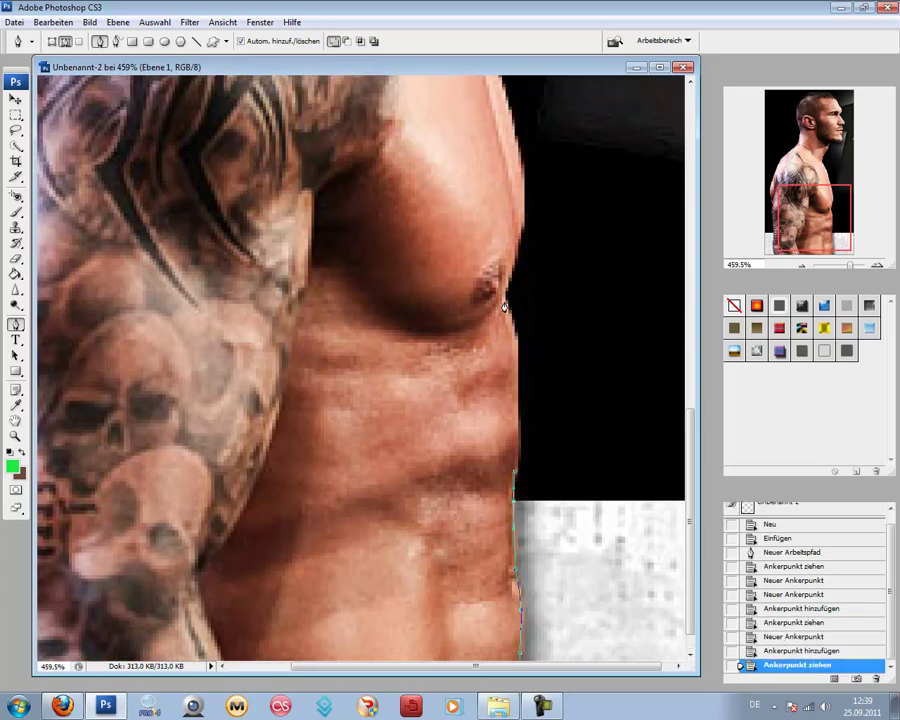
{"action": "left_click", "coordinate": [505, 306]}
{"action": "left_click", "coordinate": [516, 347]}
{"action": "left_click_drag", "start_coordinate": [516, 348], "coordinate": [517, 350]}
{"action": "left_click_drag", "start_coordinate": [517, 438], "coordinate": [518, 438]}
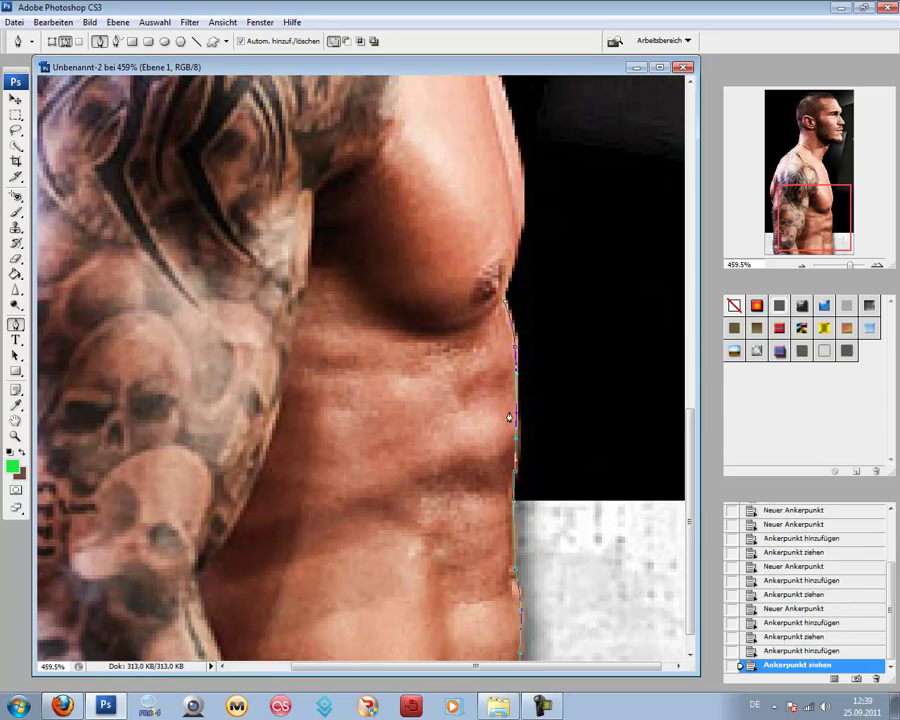
- Continue the path around the nipple and the outer curve of the chest, fitting the segments with added anchors
{"action": "scroll", "coordinate": [512, 420], "scroll_direction": "up", "scroll_amount": 1}
{"action": "left_click", "coordinate": [504, 330]}
{"action": "scroll", "coordinate": [504, 330], "scroll_direction": "up", "scroll_amount": 3}
{"action": "left_click", "coordinate": [508, 258]}
{"action": "mouse_move", "coordinate": [508, 344]}
{"action": "left_mouse_down"}
{"action": "mouse_move", "coordinate": [527, 341]}
{"action": "mouse_move", "coordinate": [523, 353]}
{"action": "mouse_move", "coordinate": [629, 342]}
{"action": "mouse_move", "coordinate": [523, 344]}
{"action": "left_mouse_up"}
{"action": "left_click", "coordinate": [514, 403]}
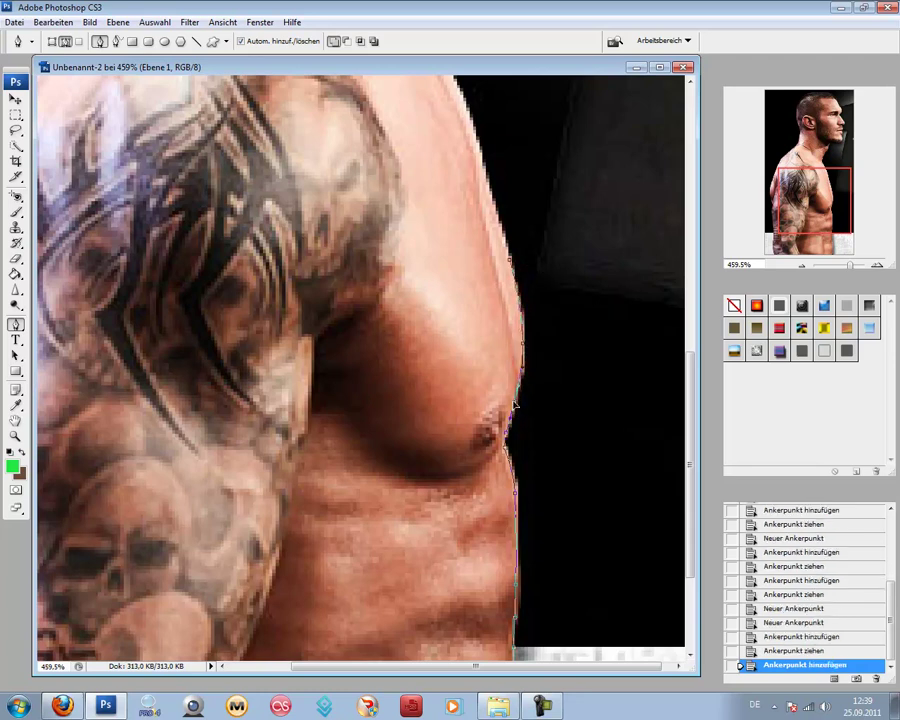
{"action": "left_click_drag", "start_coordinate": [514, 404], "coordinate": [513, 407]}
- Trace the upper chest up to the base of the neck and shape the segments along its edge
{"action": "scroll", "coordinate": [511, 408], "scroll_direction": "up", "scroll_amount": 3}
{"action": "left_click", "coordinate": [467, 241]}
{"action": "left_click", "coordinate": [485, 292]}
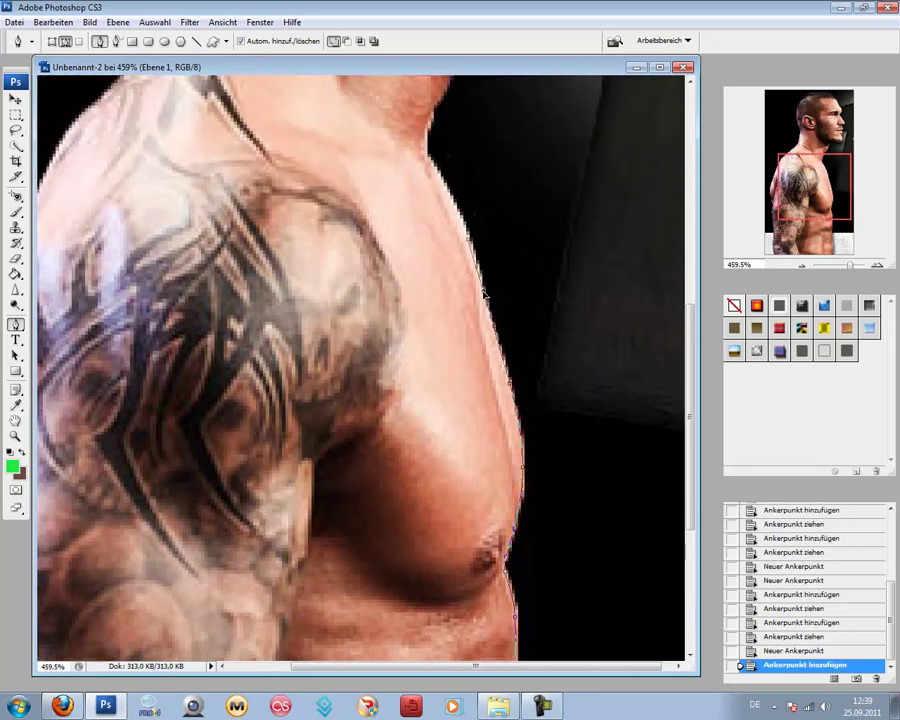
{"action": "left_click_drag", "start_coordinate": [485, 292], "coordinate": [485, 293]}
{"action": "scroll", "coordinate": [467, 233], "scroll_direction": "up", "scroll_amount": 3}
{"action": "left_click", "coordinate": [425, 201]}
{"action": "left_click", "coordinate": [447, 242]}
{"action": "scroll", "coordinate": [440, 228], "scroll_direction": "up", "scroll_amount": 1}
{"action": "left_click_drag", "start_coordinate": [447, 242], "coordinate": [437, 204]}
- Continue the path up the front of the throat to where it meets the jaw, curving segments to fit
{"action": "left_click", "coordinate": [429, 215]}
{"action": "left_click", "coordinate": [432, 212]}
{"action": "scroll", "coordinate": [449, 238], "scroll_direction": "up", "scroll_amount": 2}
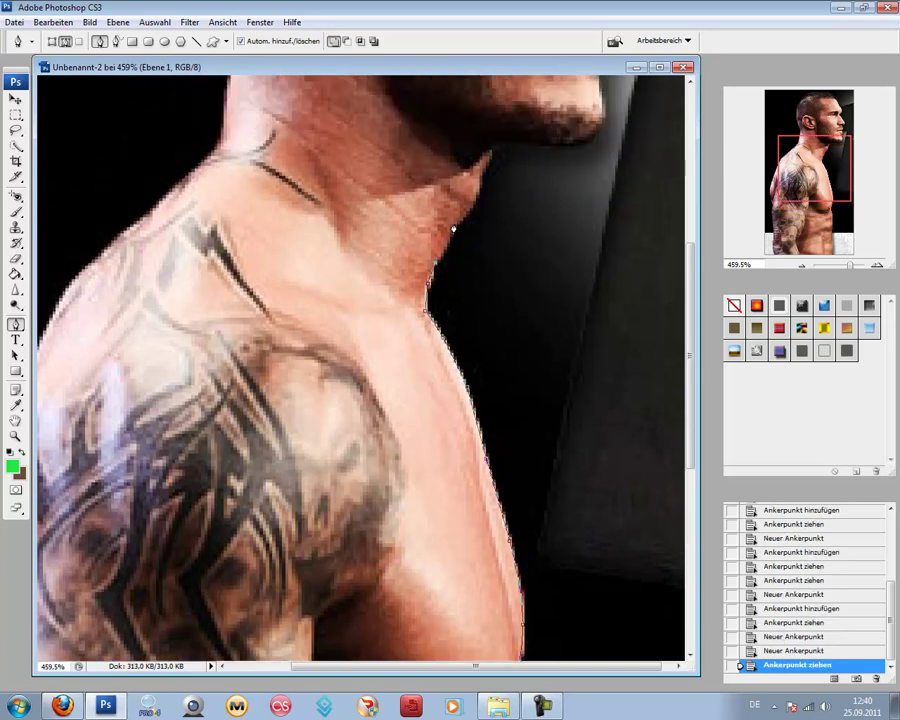
{"action": "left_click", "coordinate": [449, 240]}
{"action": "left_click", "coordinate": [449, 240]}
{"action": "left_click_drag", "start_coordinate": [450, 241], "coordinate": [468, 256]}
{"action": "scroll", "coordinate": [483, 228], "scroll_direction": "up", "scroll_amount": 1}
{"action": "left_click", "coordinate": [480, 229]}
{"action": "left_click", "coordinate": [473, 240]}
{"action": "scroll", "coordinate": [486, 258], "scroll_direction": "up", "scroll_amount": 2}
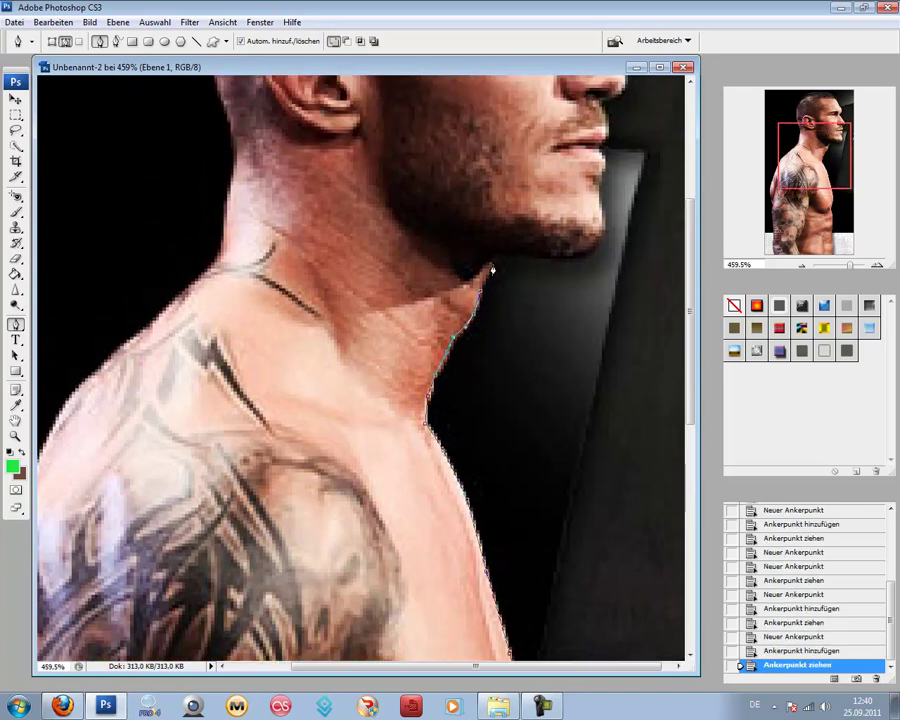
{"action": "left_click", "coordinate": [489, 264]}
{"action": "left_click", "coordinate": [485, 283]}
- Trace the underside of the jaw and the chin up to the lips, rounding the path around the beard
{"action": "scroll", "coordinate": [485, 283], "scroll_direction": "up", "scroll_amount": 3}
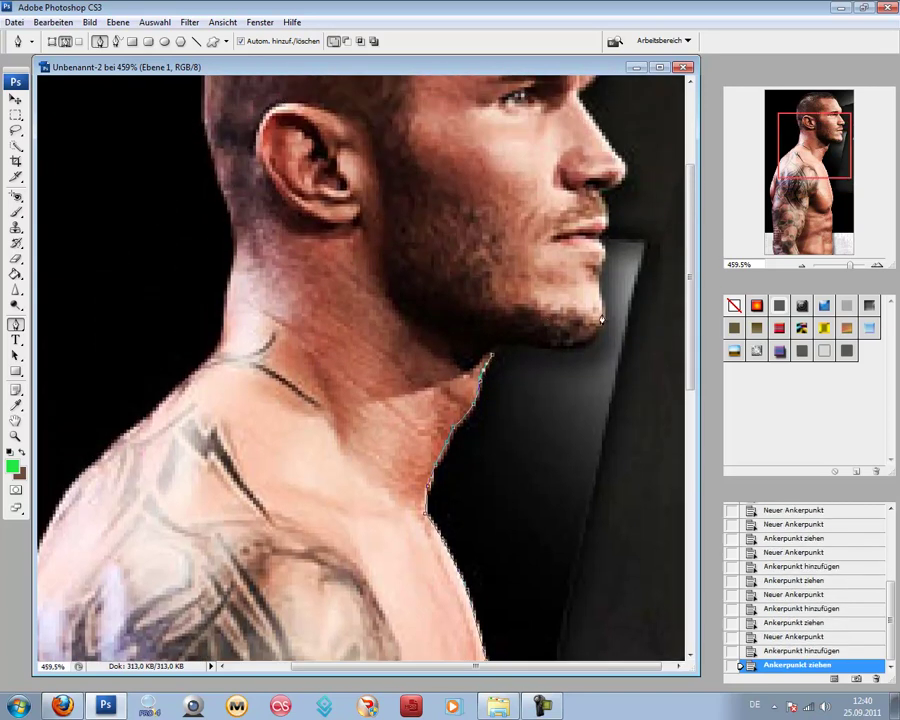
{"action": "left_click_drag", "start_coordinate": [602, 317], "coordinate": [580, 347]}
{"action": "mouse_move", "coordinate": [519, 351]}
{"action": "left_mouse_down"}
{"action": "mouse_move", "coordinate": [520, 330]}
{"action": "mouse_move", "coordinate": [522, 347]}
{"action": "left_mouse_up"}
{"action": "scroll", "coordinate": [576, 335], "scroll_direction": "up", "scroll_amount": 2}
{"action": "left_click", "coordinate": [598, 312]}
{"action": "left_click_drag", "start_coordinate": [601, 330], "coordinate": [603, 291]}
{"action": "left_click", "coordinate": [598, 274]}
- Extend the path from the upper lip around the tip of the nose
{"action": "scroll", "coordinate": [602, 288], "scroll_direction": "up", "scroll_amount": 1}
{"action": "scroll", "coordinate": [599, 265], "scroll_direction": "up", "scroll_amount": 2}
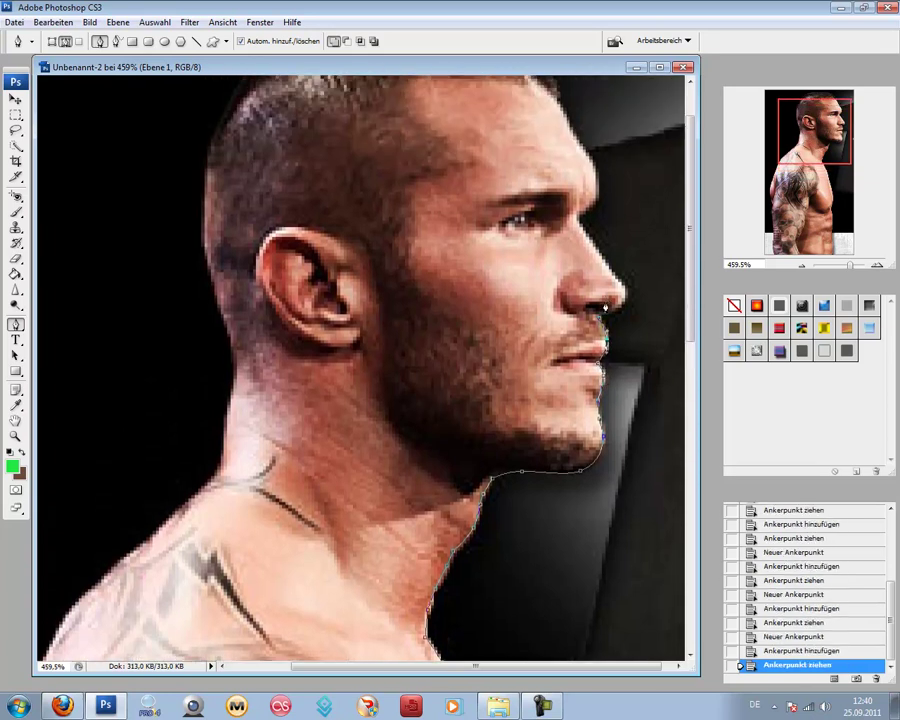
{"action": "left_click", "coordinate": [601, 318]}
{"action": "left_click_drag", "start_coordinate": [600, 312], "coordinate": [597, 260]}
{"action": "left_click", "coordinate": [613, 277]}
- Trace the bridge of the nose up to the protruding brow with fitted anchor points
{"action": "scroll", "coordinate": [606, 295], "scroll_direction": "up", "scroll_amount": 2}
{"action": "left_click", "coordinate": [578, 277]}
{"action": "left_click", "coordinate": [578, 277]}
{"action": "scroll", "coordinate": [580, 272], "scroll_direction": "up", "scroll_amount": 1}
{"action": "left_click", "coordinate": [590, 231]}
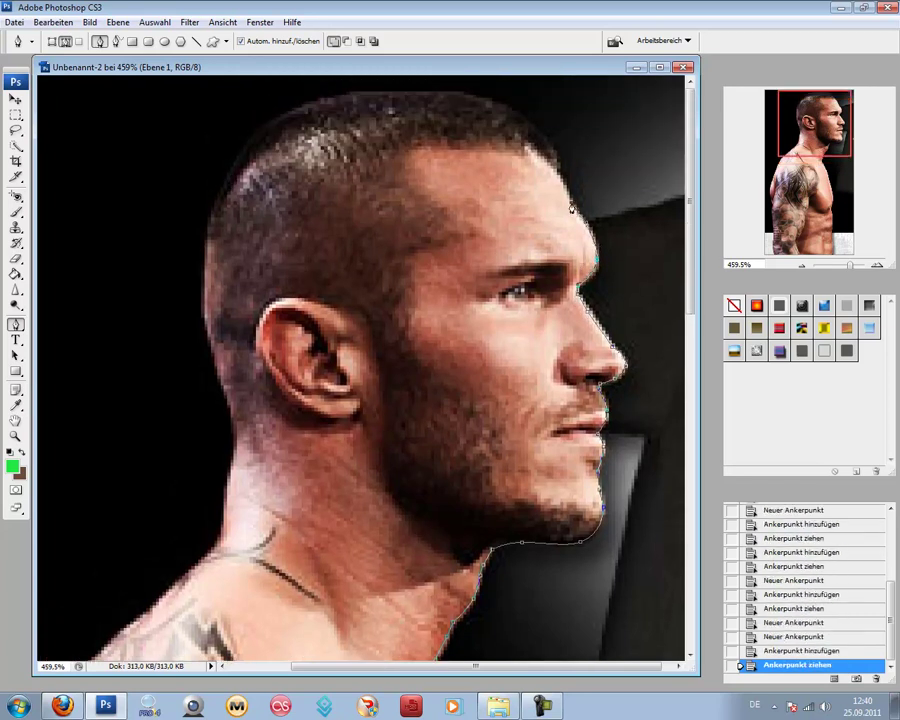
- Continue the path up the forehead to the hairline, undoing one misplaced anchor and using closely spaced points instead
{"action": "left_click", "coordinate": [570, 204]}
{"action": "left_click", "coordinate": [553, 172]}
{"action": "left_click", "coordinate": [530, 150]}
{"action": "key", "text": "ctrl+z"}
{"action": "left_click", "coordinate": [562, 183]}
{"action": "left_click", "coordinate": [555, 167]}
{"action": "left_click", "coordinate": [552, 159]}
{"action": "left_click", "coordinate": [552, 159]}
{"action": "left_click", "coordinate": [550, 153]}
{"action": "left_click", "coordinate": [547, 146]}
- Trace the front curve of the head above the hairline with closely spaced anchors up to the crown
{"action": "left_click", "coordinate": [539, 135]}
{"action": "left_click", "coordinate": [532, 128]}
{"action": "left_click", "coordinate": [517, 117]}
{"action": "left_click", "coordinate": [502, 106]}
{"action": "left_click", "coordinate": [480, 100]}
{"action": "left_click", "coordinate": [467, 97]}
{"action": "left_click", "coordinate": [447, 92]}
- Extend the path over the top of the head and bend the segment to follow the short hair
{"action": "scroll", "coordinate": [425, 96], "scroll_direction": "left", "scroll_amount": 1}
{"action": "left_click", "coordinate": [302, 148]}
{"action": "left_click_drag", "start_coordinate": [380, 126], "coordinate": [371, 103]}
{"action": "left_click_drag", "start_coordinate": [427, 97], "coordinate": [420, 93]}
- Trace the back of the head down to ear level and curve the segment along the skull
{"action": "scroll", "coordinate": [256, 340], "scroll_direction": "left", "scroll_amount": 2}
{"action": "left_click", "coordinate": [304, 318]}
{"action": "left_click", "coordinate": [313, 220]}
{"action": "left_click_drag", "start_coordinate": [314, 220], "coordinate": [312, 218]}
{"action": "left_click_drag", "start_coordinate": [328, 184], "coordinate": [325, 179]}
- Continue the path down behind the ear to the nape, adjusting the added anchors to the hair edge
{"action": "scroll", "coordinate": [328, 270], "scroll_direction": "down", "scroll_amount": 6}
{"action": "left_click", "coordinate": [334, 350]}
{"action": "left_click_drag", "start_coordinate": [318, 290], "coordinate": [318, 293]}
{"action": "scroll", "coordinate": [334, 308], "scroll_direction": "down", "scroll_amount": 2}
{"action": "left_click_drag", "start_coordinate": [307, 193], "coordinate": [310, 195]}
{"action": "left_click", "coordinate": [338, 304]}
{"action": "left_click", "coordinate": [337, 309]}
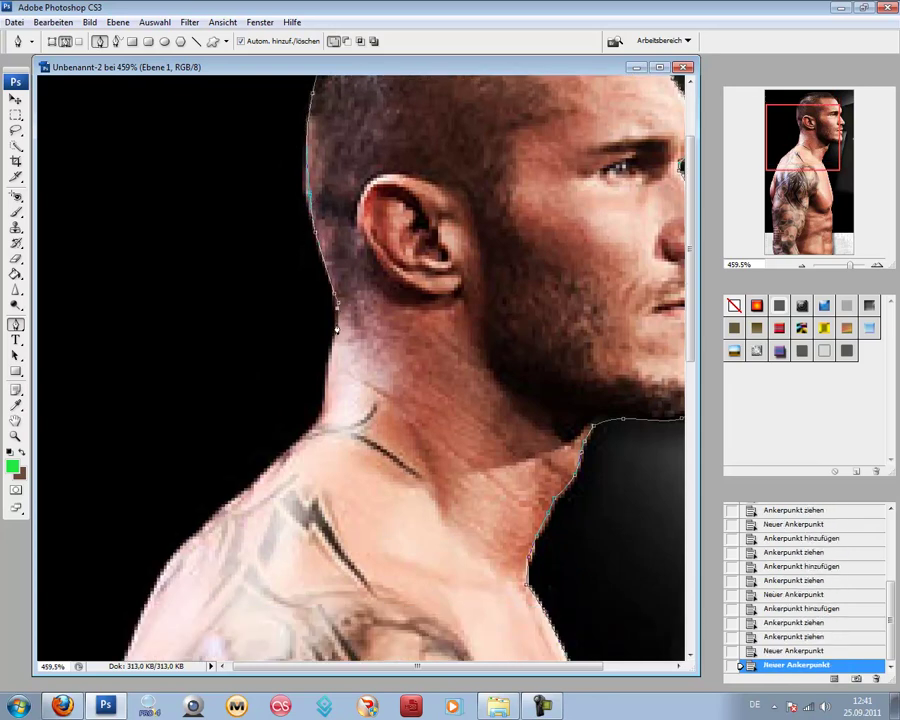
- Trace the back of the neck down to where it meets the shoulder
{"action": "left_click", "coordinate": [336, 324]}
{"action": "scroll", "coordinate": [331, 335], "scroll_direction": "down", "scroll_amount": 2}
{"action": "left_click", "coordinate": [326, 366]}
{"action": "left_click", "coordinate": [331, 321]}
{"action": "left_click_drag", "start_coordinate": [331, 321], "coordinate": [329, 320]}
- Extend the path over the shoulder and bend it at several added anchors to match the slope
{"action": "scroll", "coordinate": [324, 404], "scroll_direction": "left", "scroll_amount": 1}
{"action": "scroll", "coordinate": [324, 404], "scroll_direction": "down", "scroll_amount": 3}
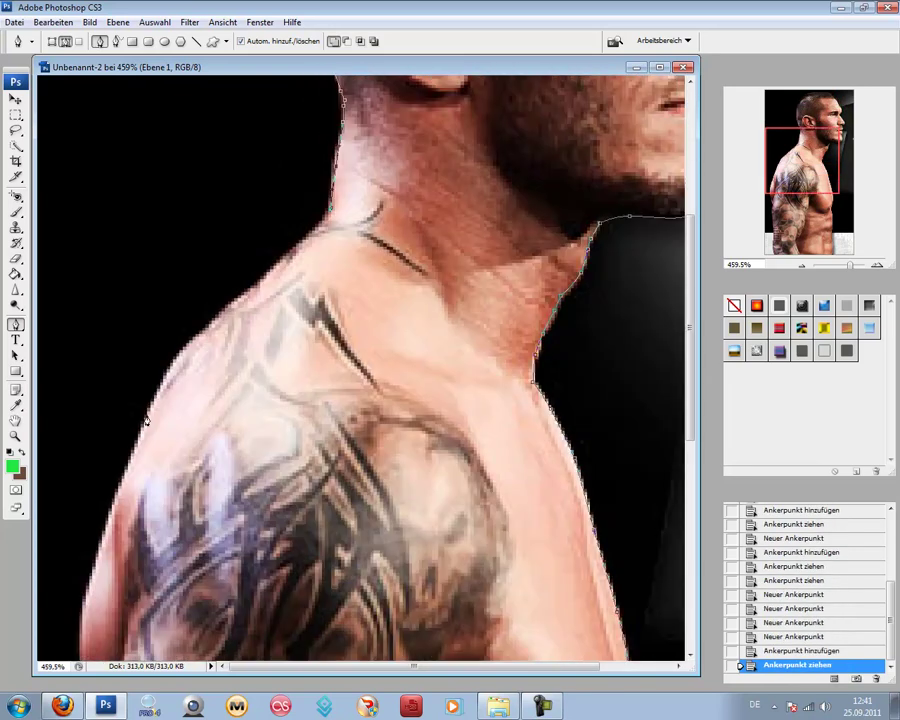
{"action": "left_click", "coordinate": [149, 414]}
{"action": "left_click", "coordinate": [188, 367]}
{"action": "left_click_drag", "start_coordinate": [188, 367], "coordinate": [185, 349]}
{"action": "left_click", "coordinate": [259, 272]}
{"action": "left_click_drag", "start_coordinate": [259, 272], "coordinate": [261, 284]}
{"action": "left_click", "coordinate": [318, 222]}
{"action": "left_click_drag", "start_coordinate": [318, 222], "coordinate": [322, 228]}
- Trace the upper back down behind the tattooed arm and pull the segments onto the body edge
{"action": "scroll", "coordinate": [216, 382], "scroll_direction": "down", "scroll_amount": 3}
{"action": "left_click", "coordinate": [94, 533]}
{"action": "left_click_drag", "start_coordinate": [112, 432], "coordinate": [84, 435]}
{"action": "left_click_drag", "start_coordinate": [115, 340], "coordinate": [113, 347]}
{"action": "left_click_drag", "start_coordinate": [136, 279], "coordinate": [138, 275]}
{"action": "left_click_drag", "start_coordinate": [236, 141], "coordinate": [228, 140]}
- Continue the path down the back edge of the tattooed upper arm past the elbow area
{"action": "scroll", "coordinate": [70, 412], "scroll_direction": "down", "scroll_amount": 4}
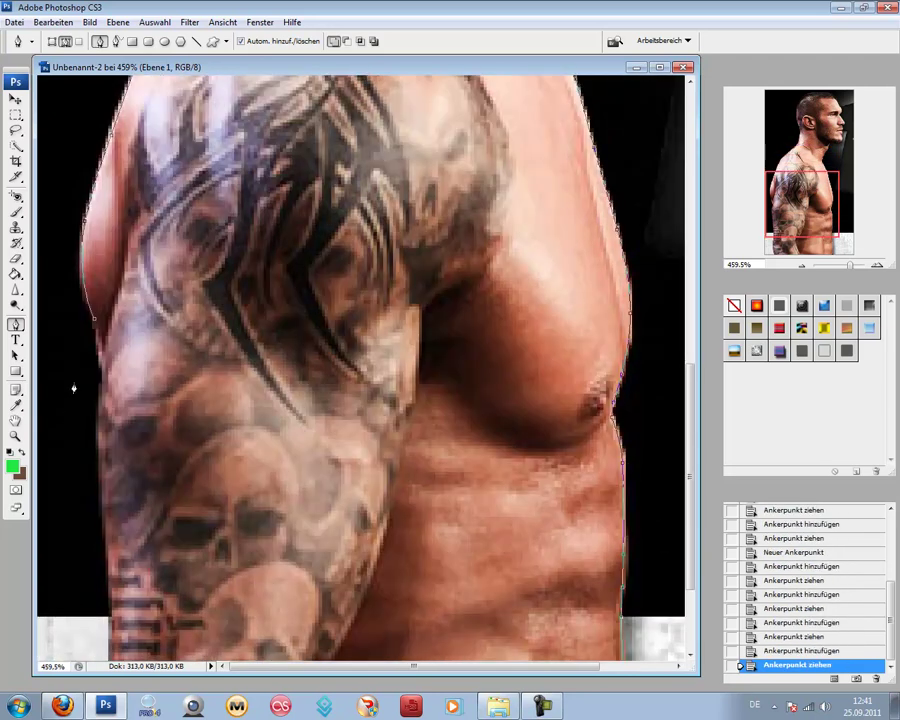
{"action": "left_click", "coordinate": [102, 374]}
{"action": "scroll", "coordinate": [102, 374], "scroll_direction": "down", "scroll_amount": 2}
{"action": "left_click", "coordinate": [100, 420]}
{"action": "left_click", "coordinate": [102, 318]}
{"action": "left_click_drag", "start_coordinate": [102, 318], "coordinate": [103, 326]}
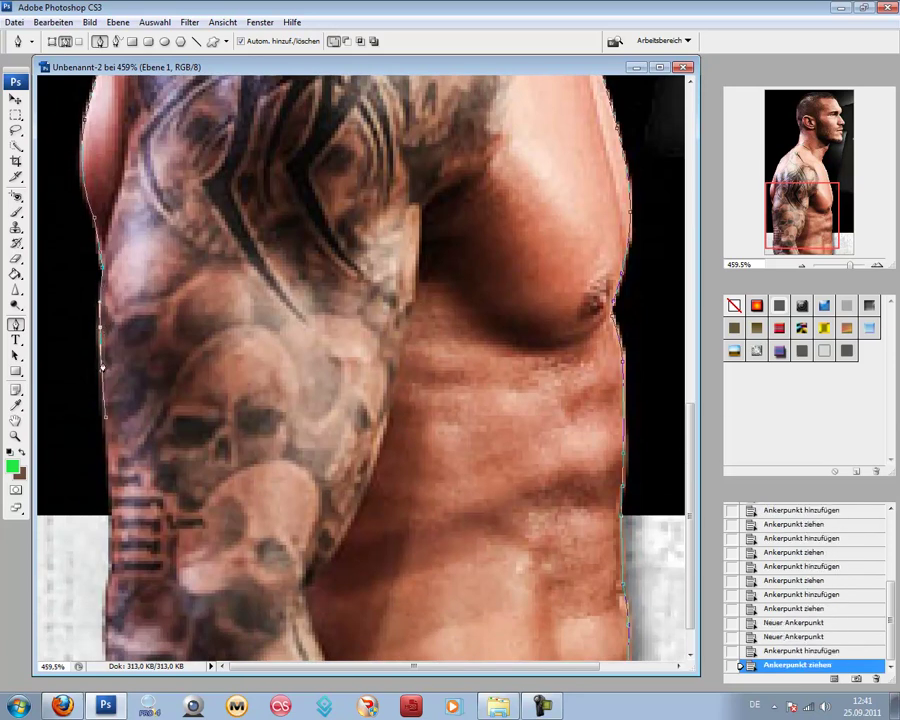
- Trace the remaining lower arm down to the image's lower edge and fit the final curve
{"action": "scroll", "coordinate": [102, 318], "scroll_direction": "down", "scroll_amount": 2}
{"action": "left_click", "coordinate": [112, 490]}
{"action": "left_click", "coordinate": [111, 518]}
{"action": "left_click", "coordinate": [119, 659]}
{"action": "left_click_drag", "start_coordinate": [115, 607], "coordinate": [110, 600]}
- Close the path below the canvas by linking the arm's end back to the starting anchor at the waist
{"action": "scroll", "coordinate": [205, 588], "scroll_direction": "down", "scroll_amount": 7}
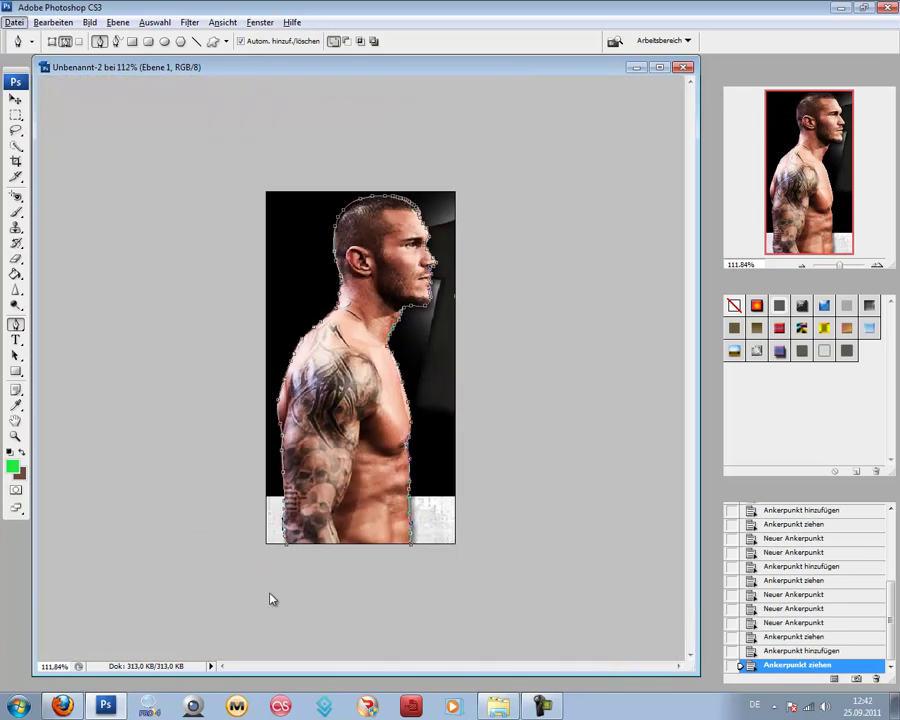
{"action": "left_click", "coordinate": [283, 583]}
{"action": "left_click", "coordinate": [410, 566]}
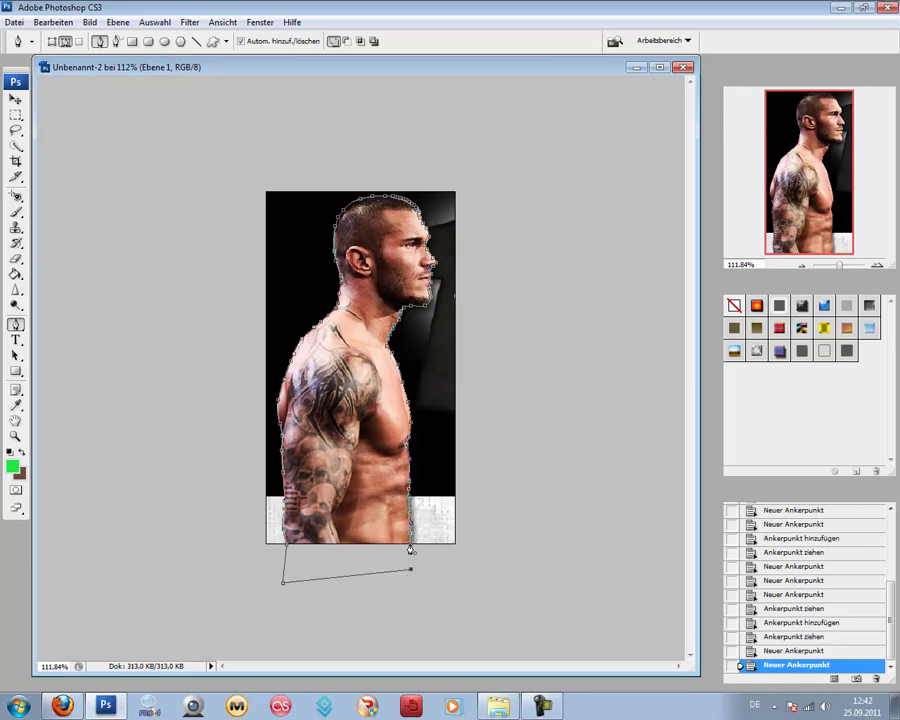
{"action": "left_click", "coordinate": [410, 549]}
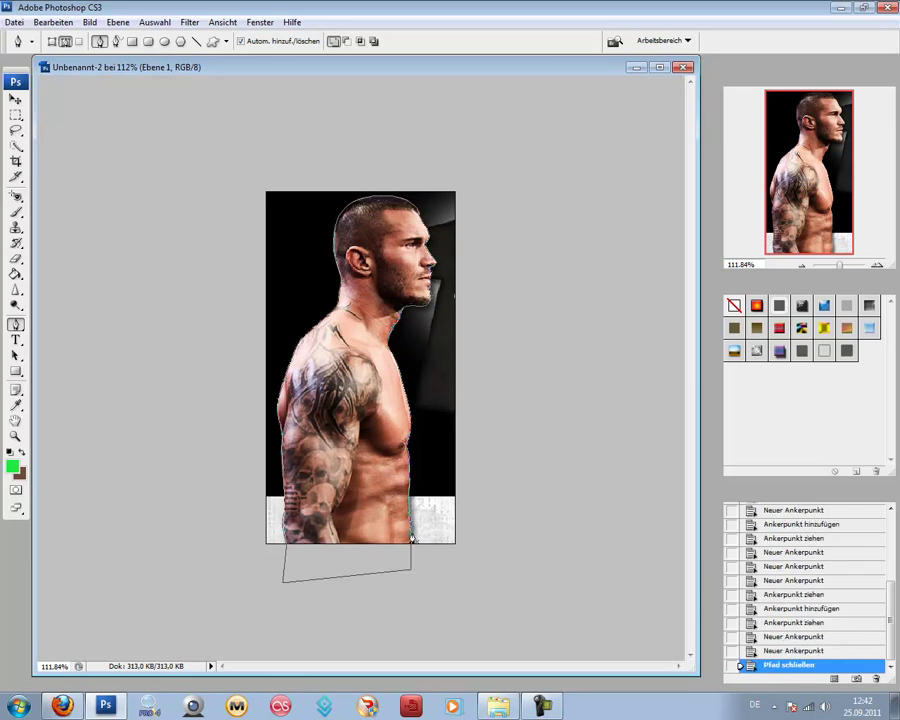
- Convert the closed path into a new selection with a radius of 0 pixels and smoothing enabled
{"action": "right_click", "coordinate": [399, 488]}
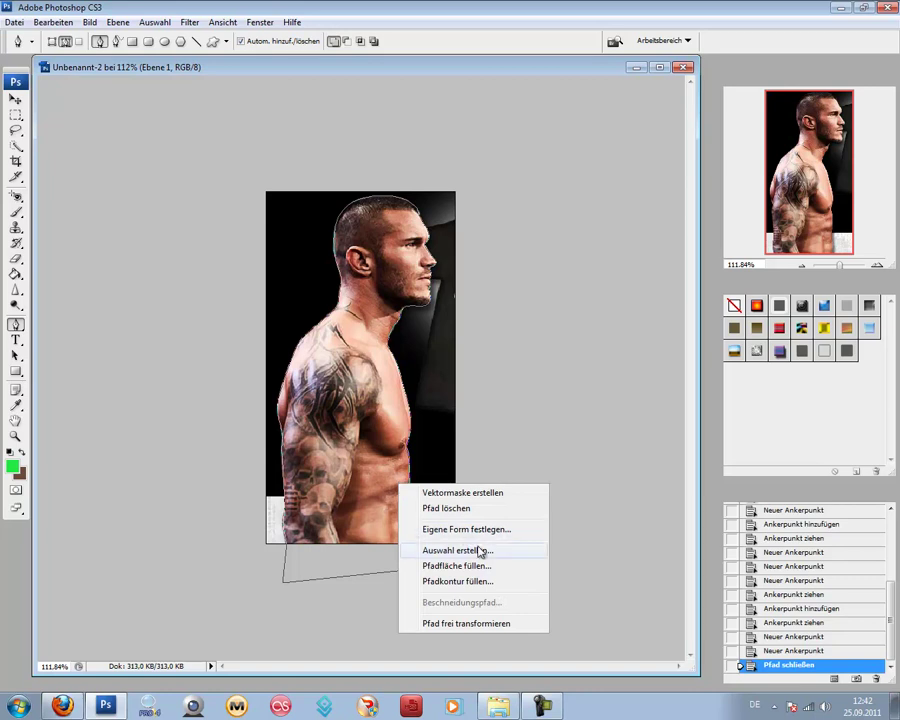
{"action": "left_click", "coordinate": [481, 551]}
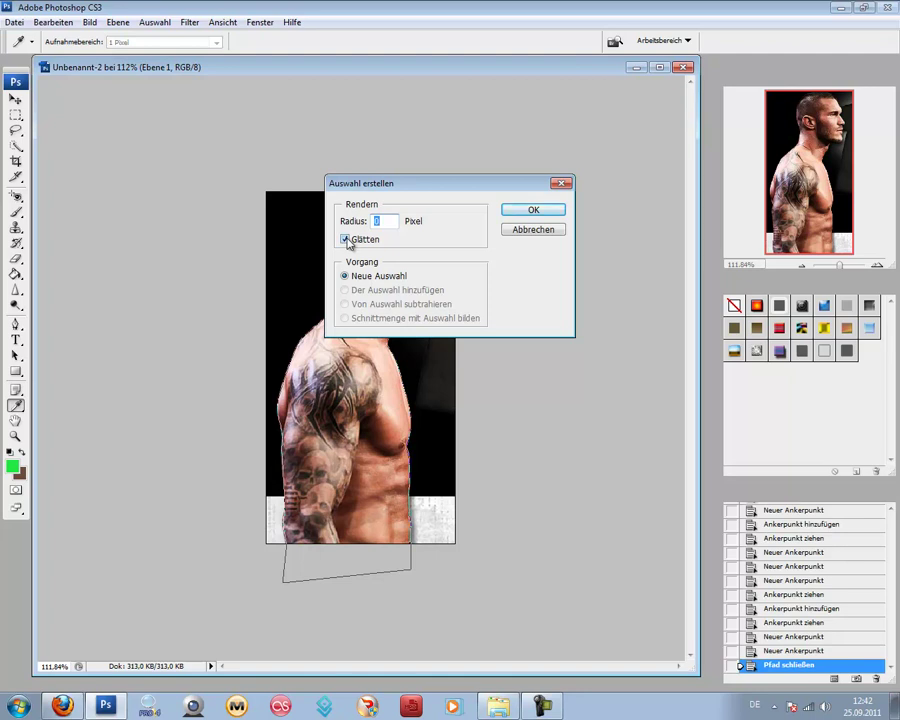
{"action": "left_click", "coordinate": [547, 216]}
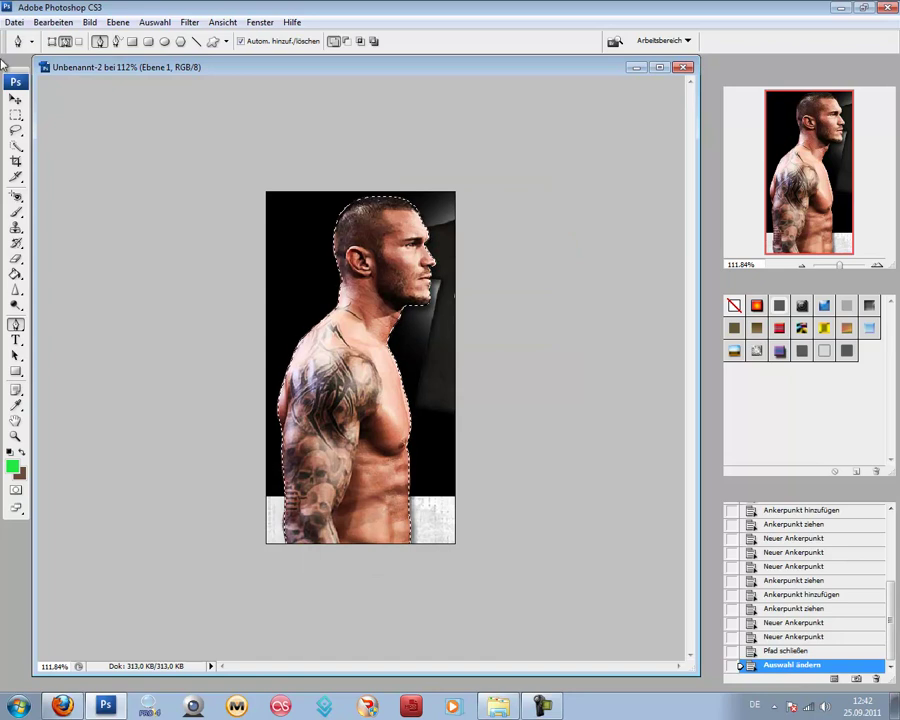
- Invert the selection with the marquee tool active and cut the background away from around the man
{"action": "left_click", "coordinate": [17, 116]}
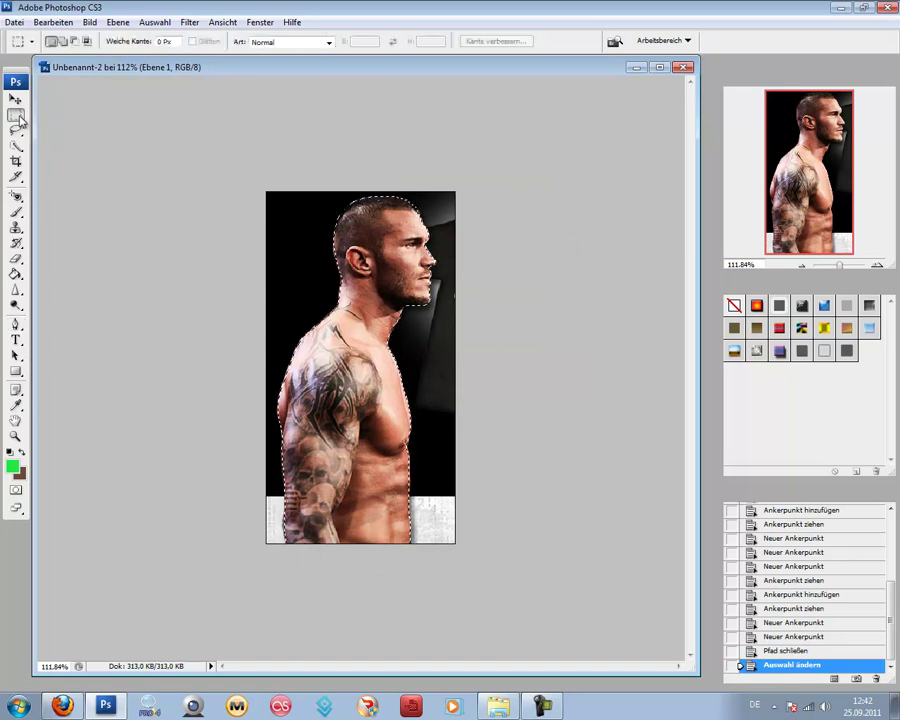
{"action": "right_click", "coordinate": [420, 325]}
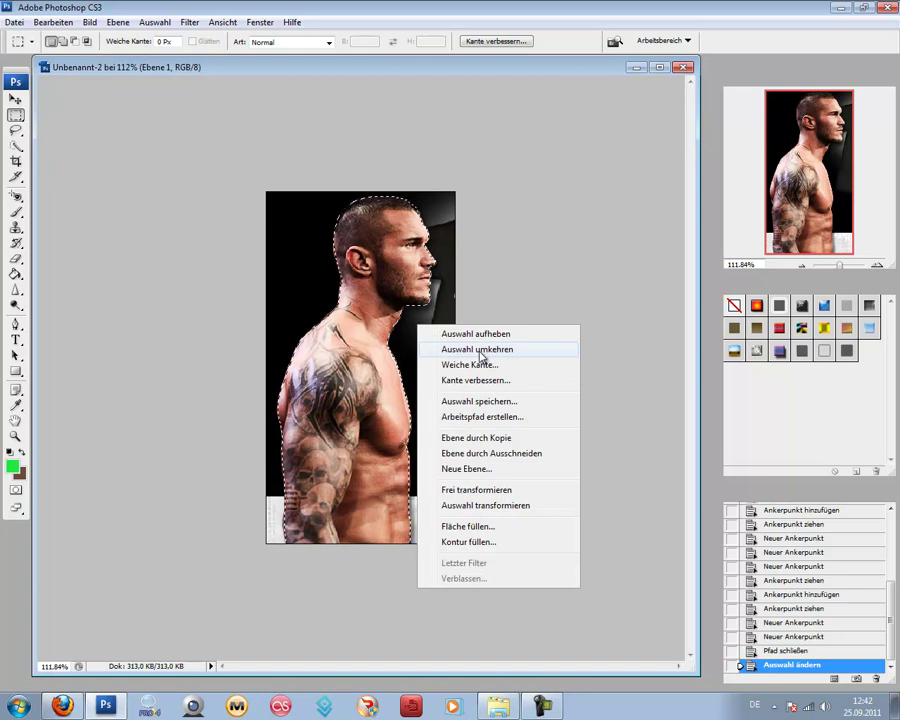
{"action": "left_click", "coordinate": [479, 350]}
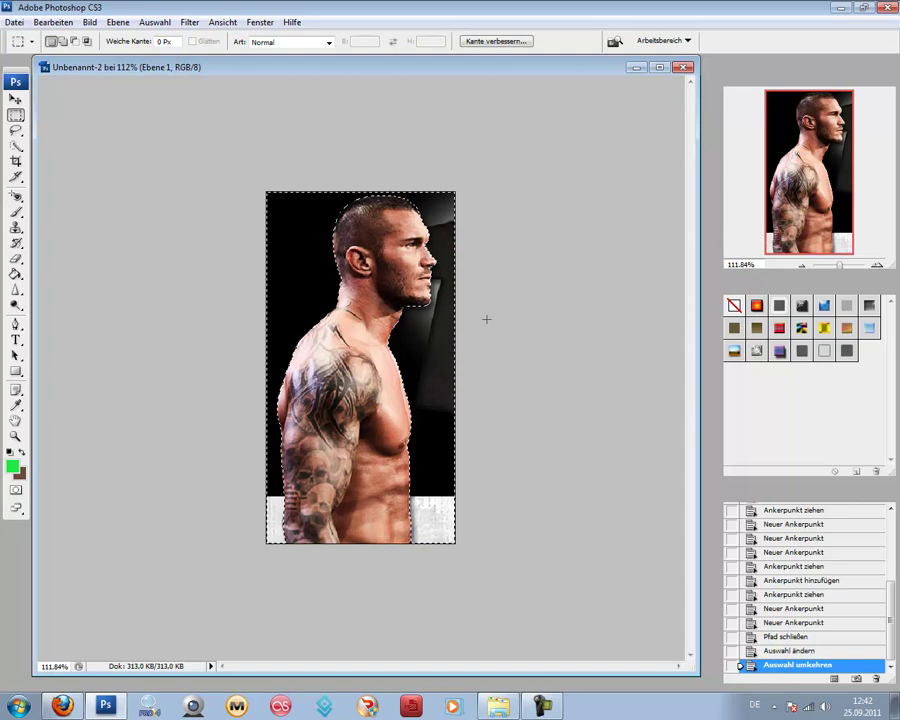
{"action": "key", "text": "ctrl+x"}
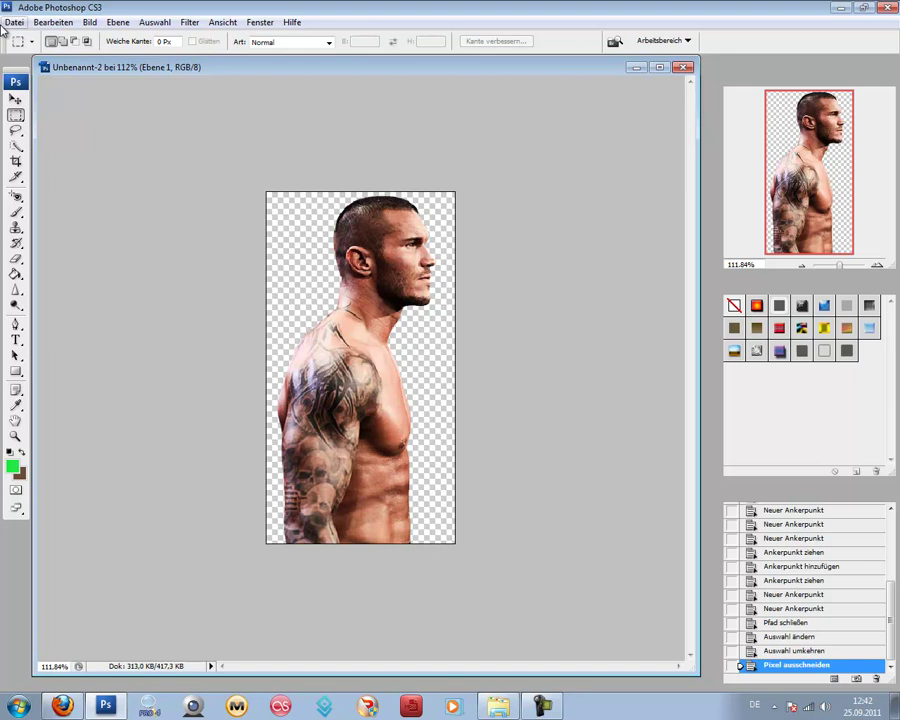
- Create a new empty layer and place it beneath the cut-out man's layer, Ebene 1
{"action": "left_click_drag", "start_coordinate": [842, 270], "coordinate": [842, 273]}
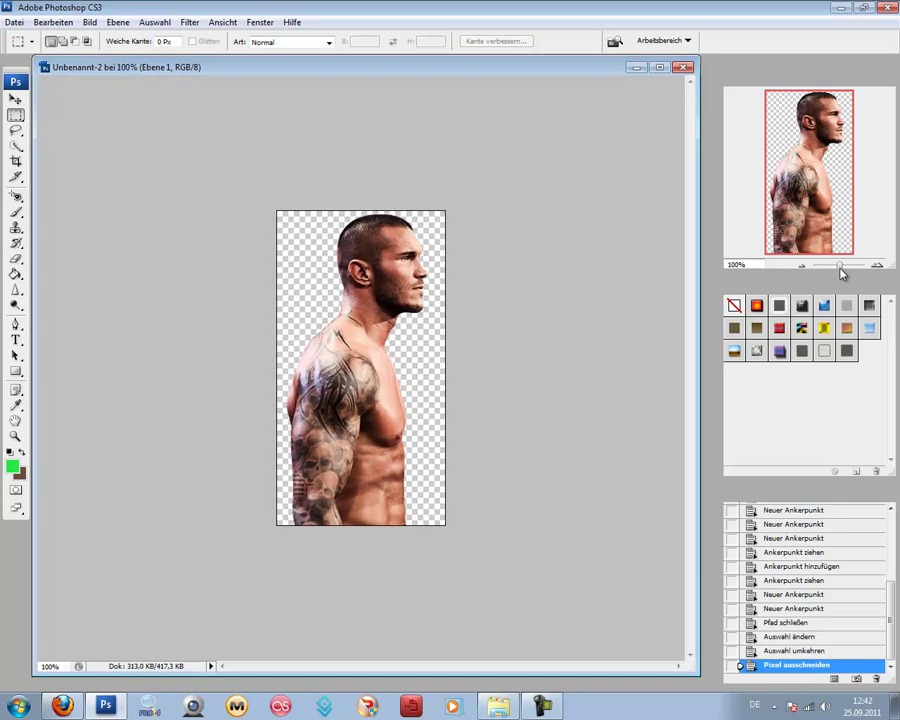
{"action": "left_click", "coordinate": [742, 498]}
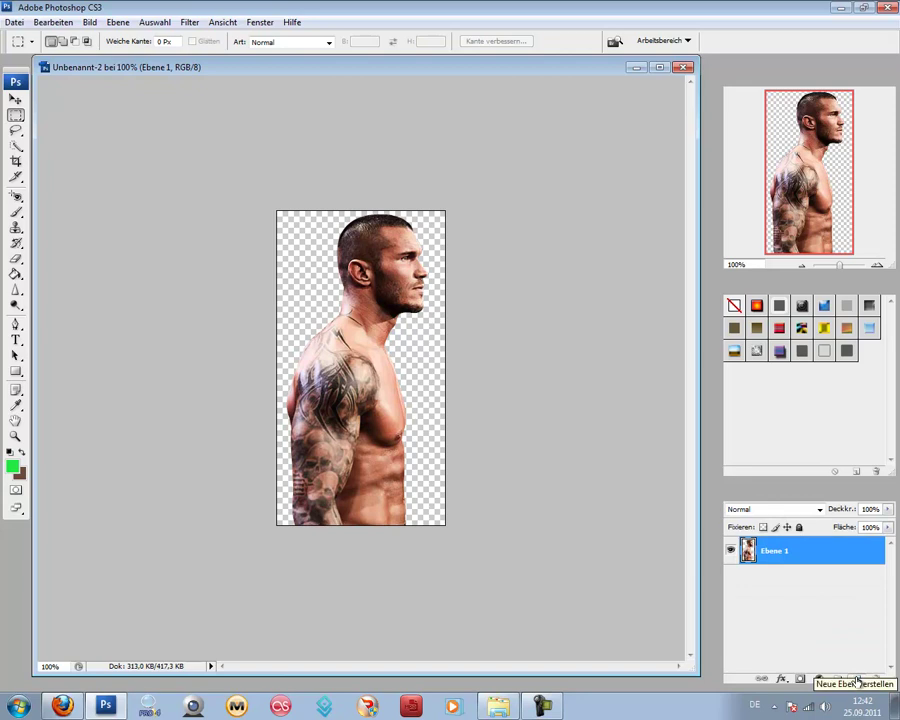
{"action": "left_click", "coordinate": [857, 681]}
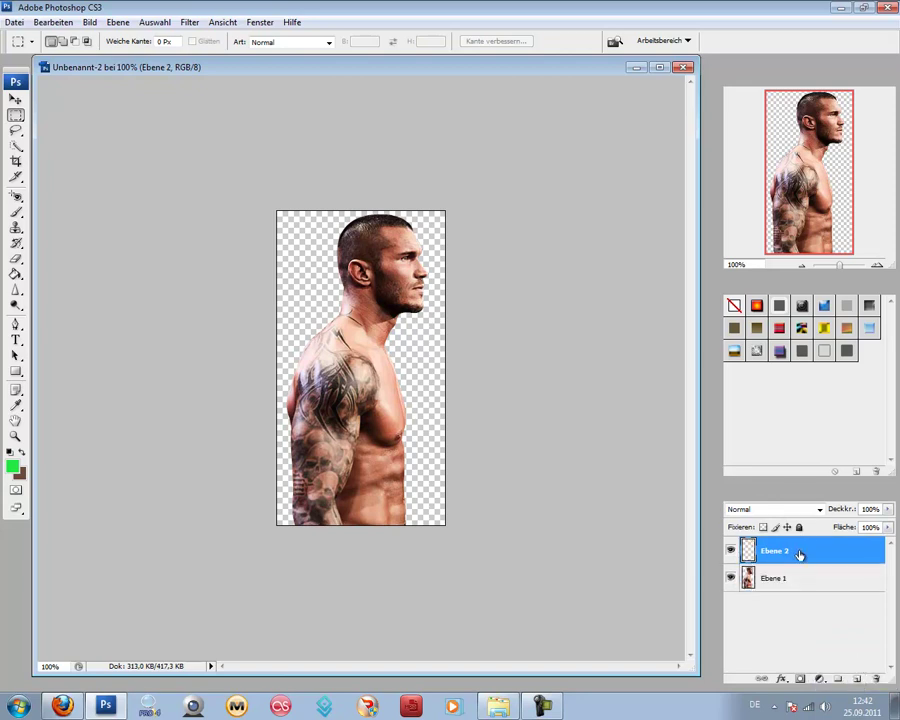
{"action": "left_click_drag", "start_coordinate": [798, 554], "coordinate": [798, 601]}
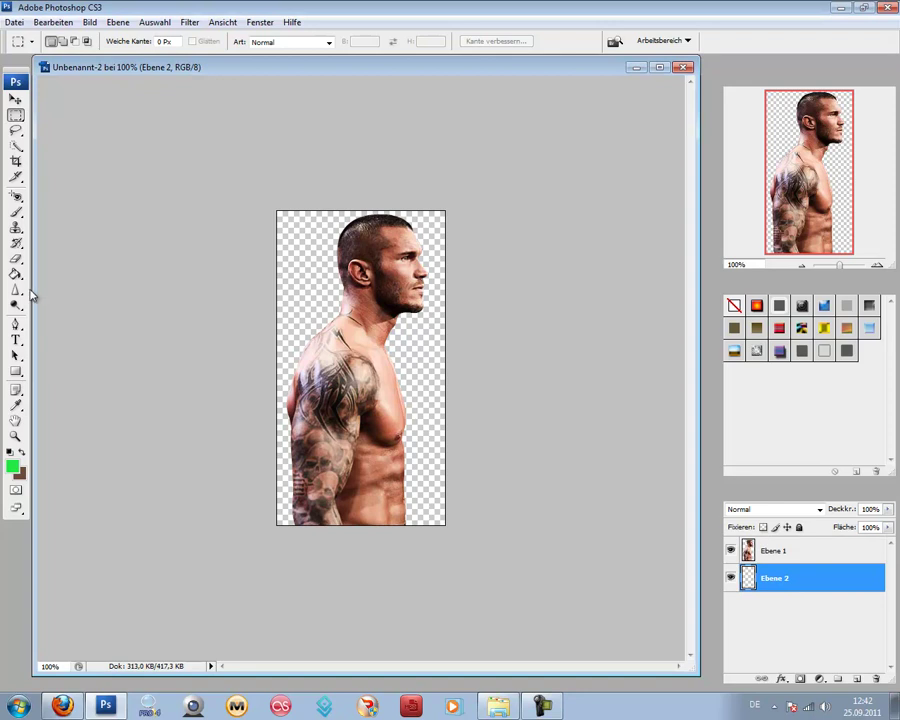
- Fill the empty lower layer with the green foreground colour #23e843, and make Ebene 1 active again with the Pen tool selected
{"action": "left_click", "coordinate": [12, 467]}
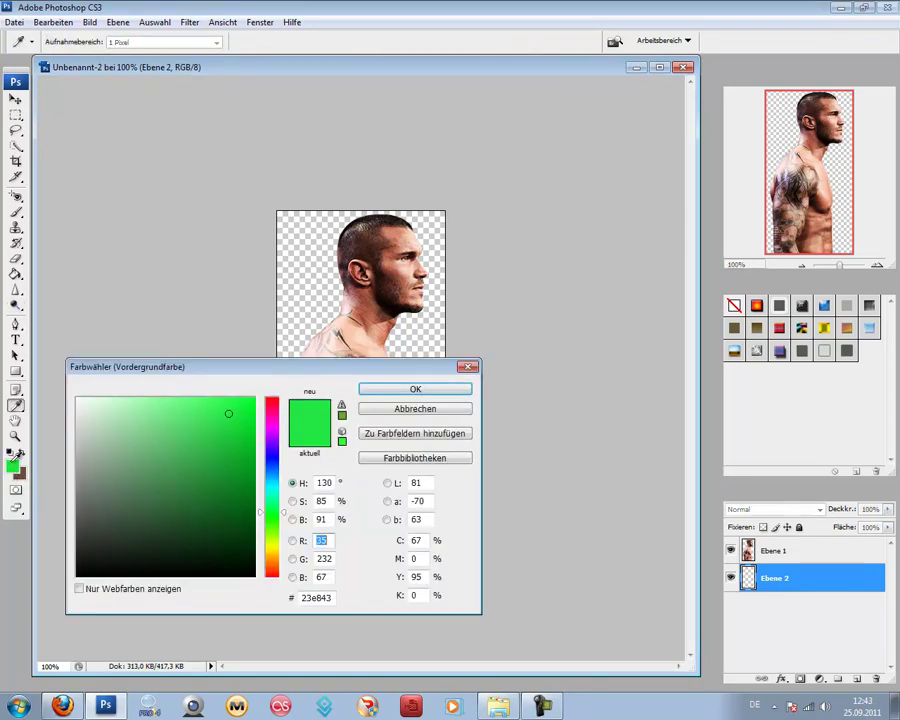
{"action": "left_click", "coordinate": [400, 390]}
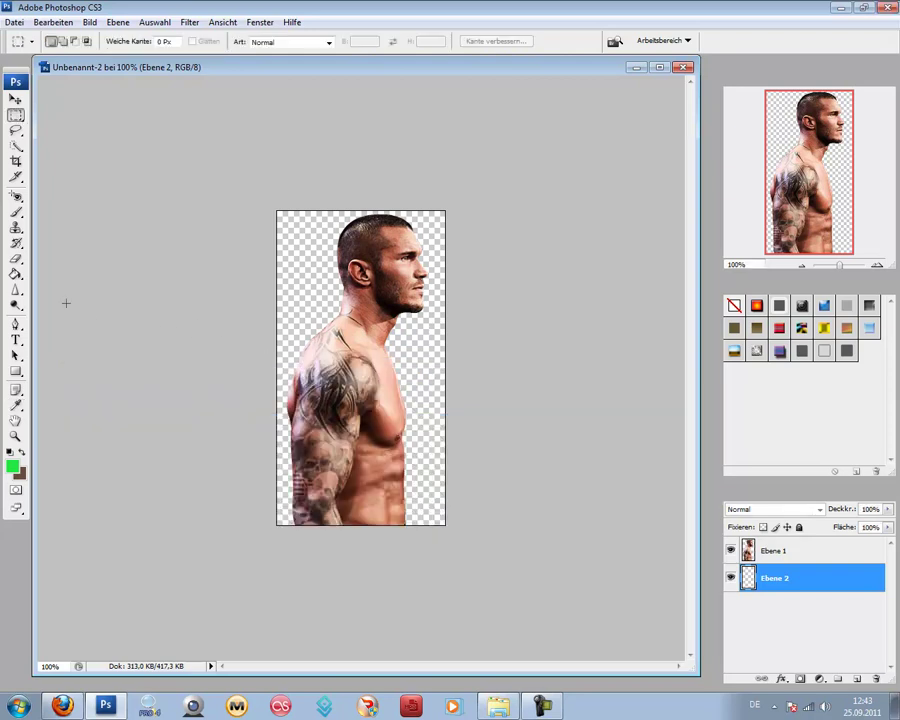
{"action": "left_click", "coordinate": [16, 275]}
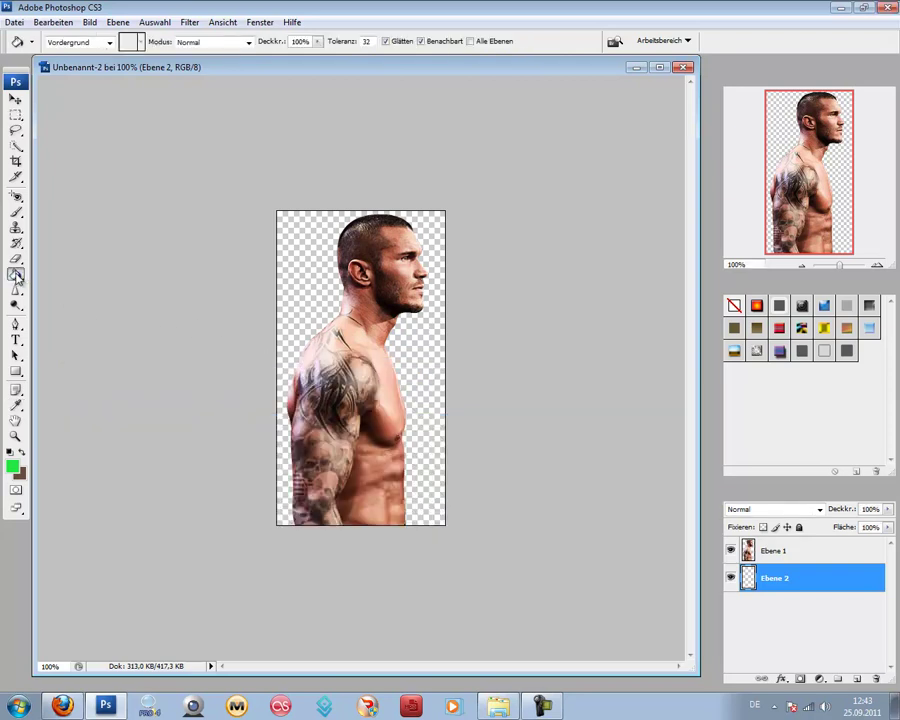
{"action": "left_click", "coordinate": [308, 264]}
{"action": "left_click", "coordinate": [809, 550]}
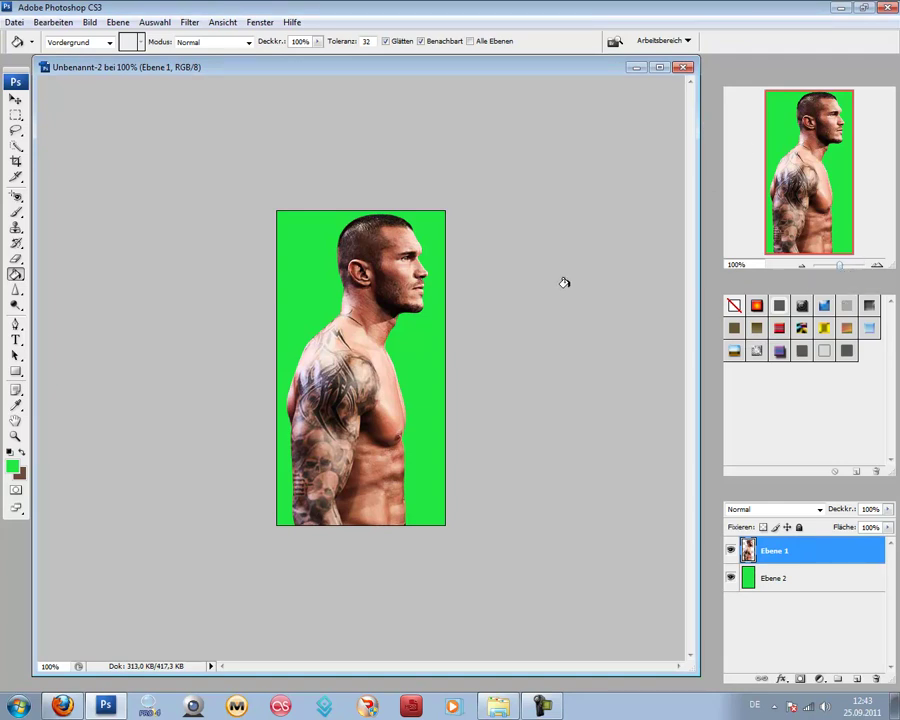
{"action": "left_click", "coordinate": [16, 323]}
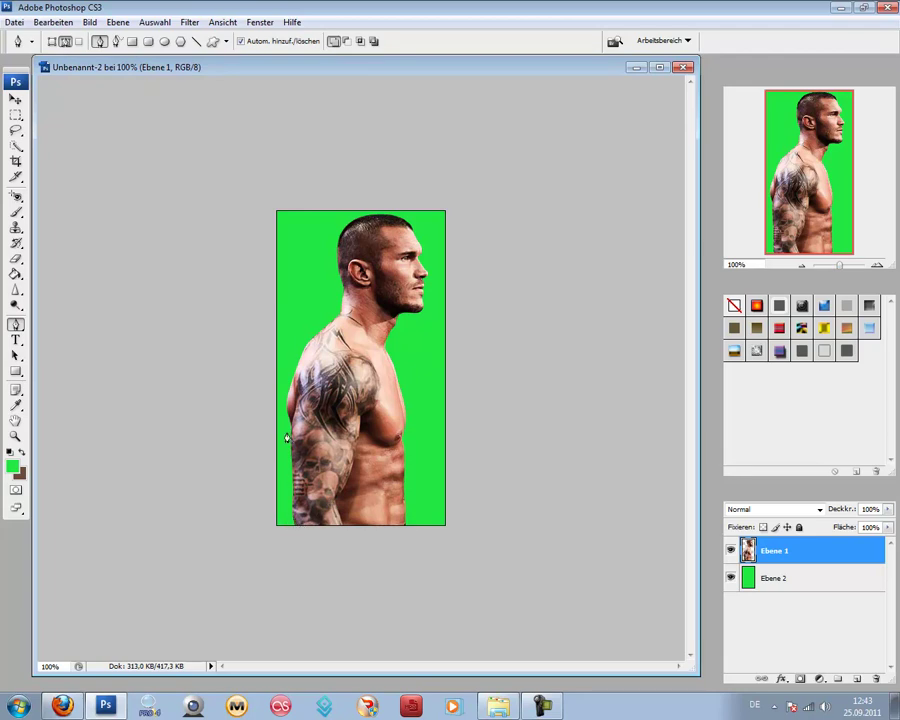